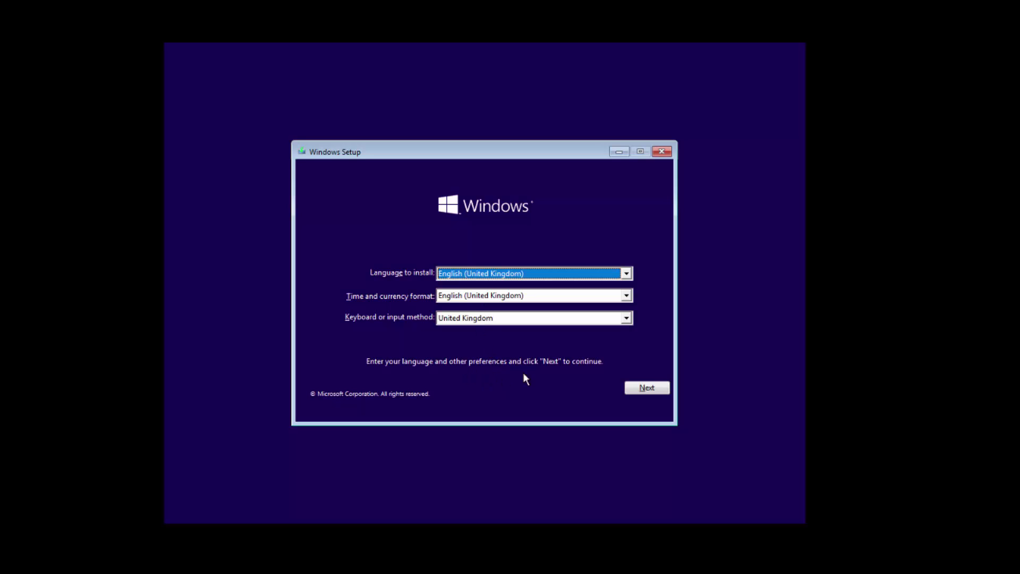
# Keep the language settings, install without a product key, and choose the Windows 10 Pro edition.
pyautogui.click(649, 389)
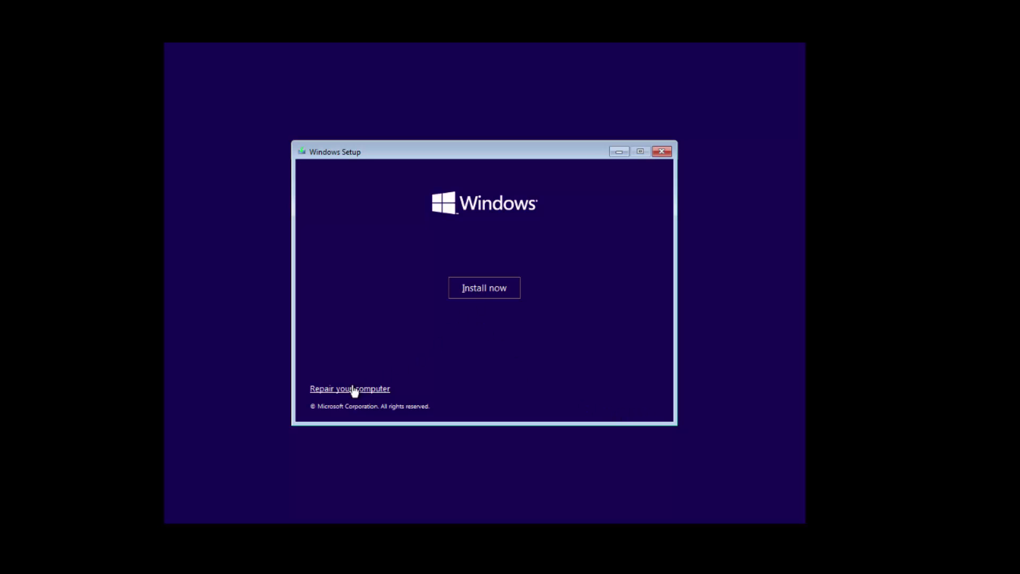
pyautogui.click(482, 292)
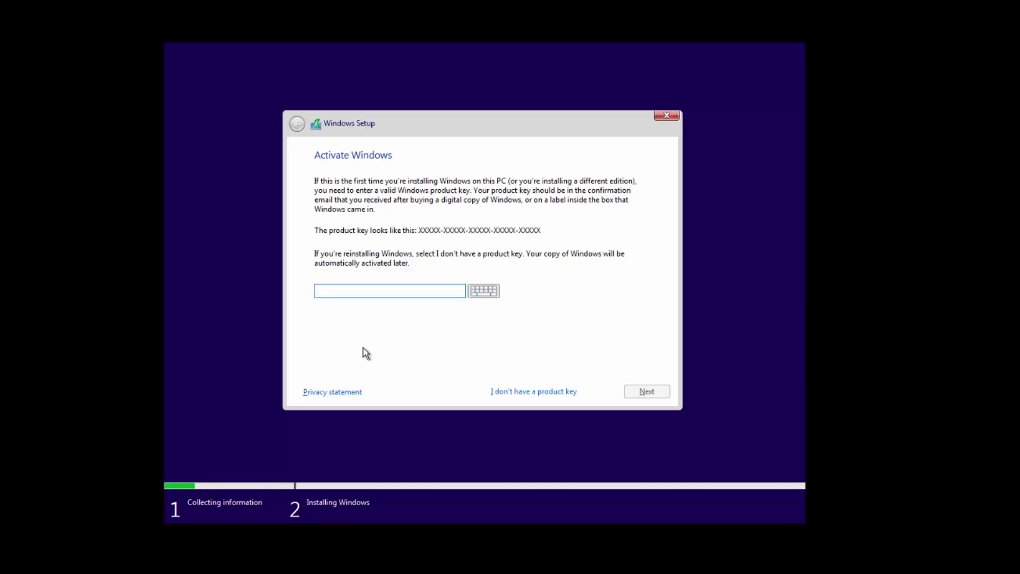
pyautogui.click(533, 392)
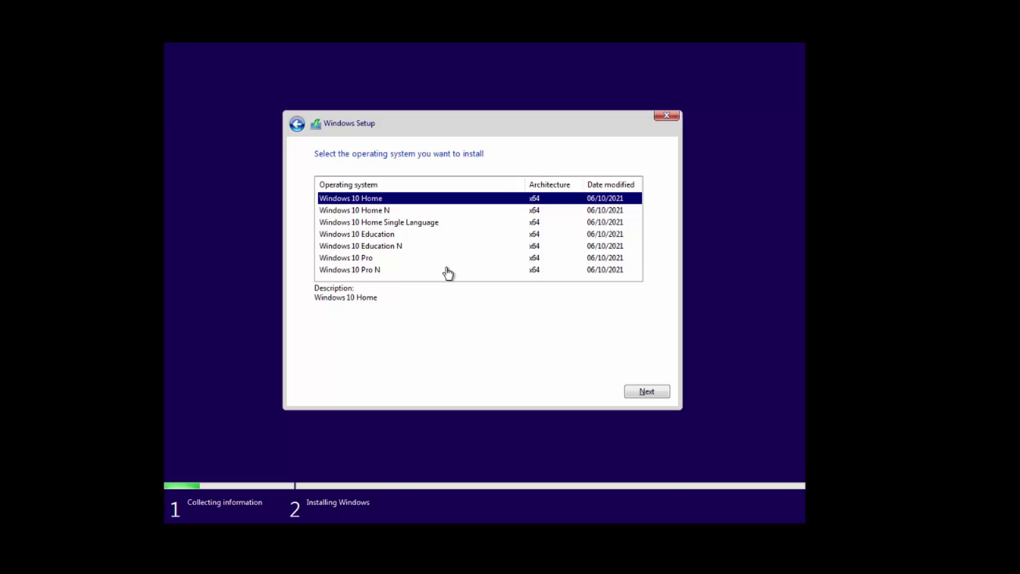
pyautogui.click(355, 258)
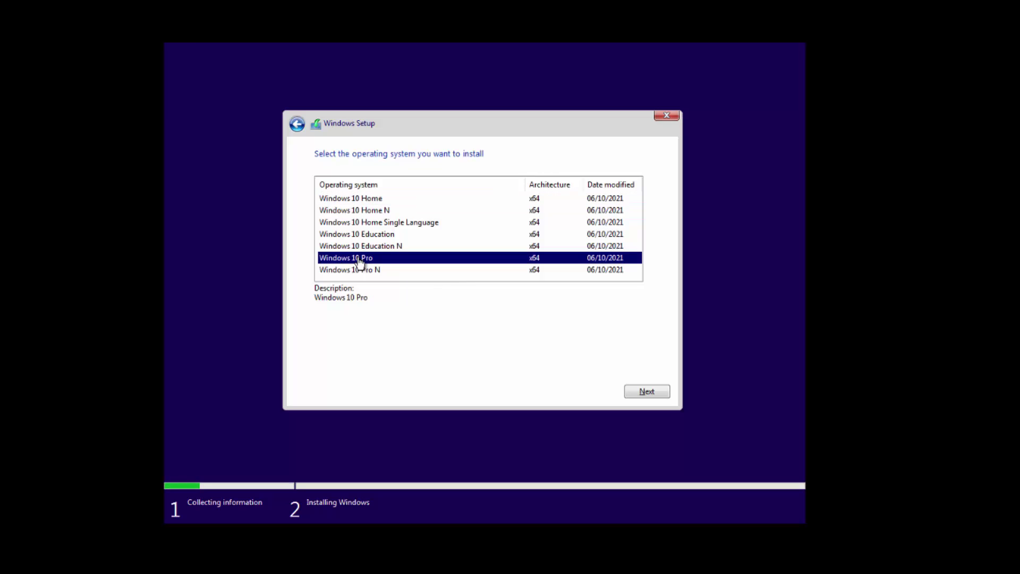
pyautogui.click(651, 395)
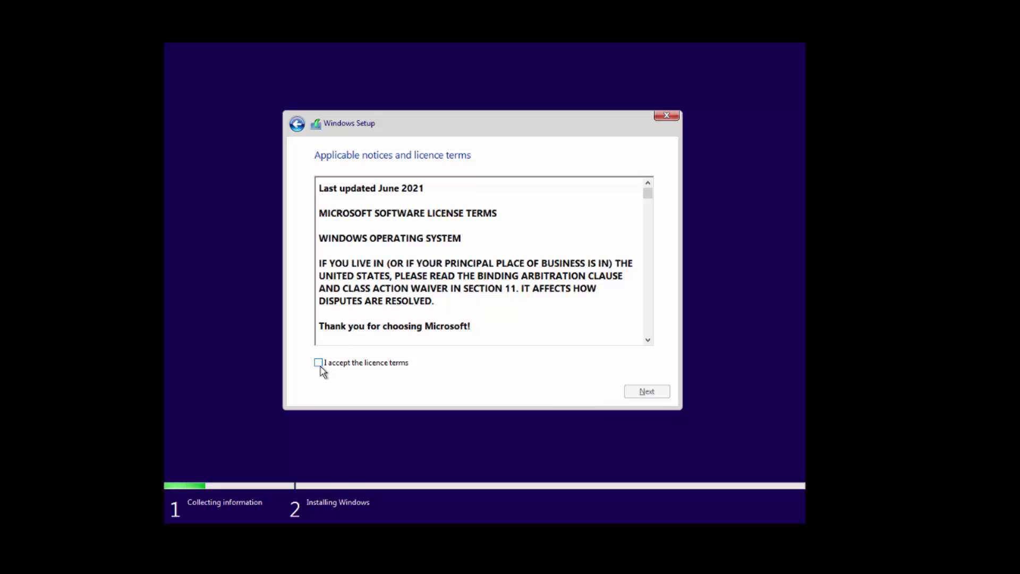
# Accept the licence terms and custom-install Windows onto Drive 0's 150.0 GB unallocated space.
pyautogui.click(321, 364)
pyautogui.click(642, 392)
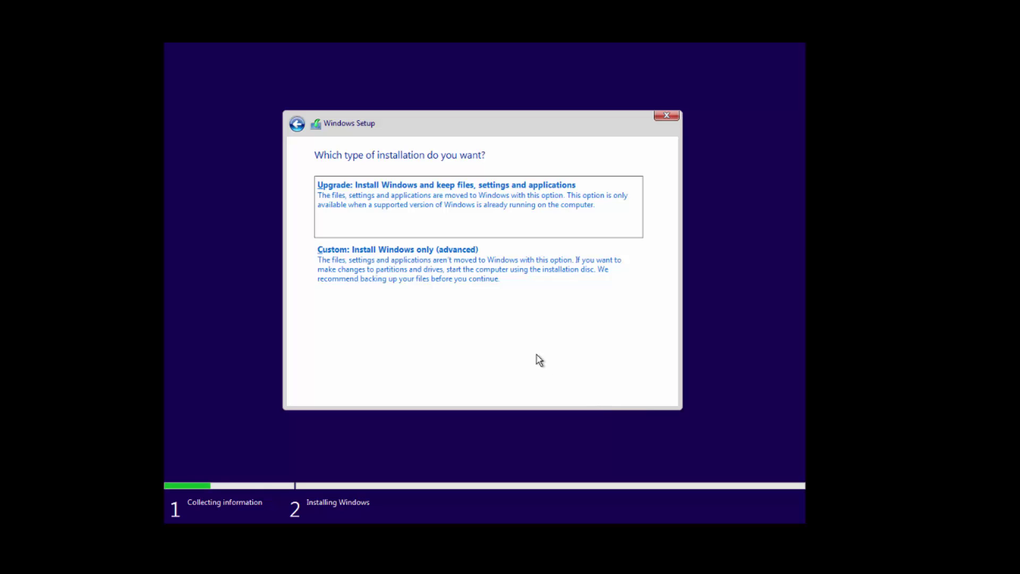
pyautogui.click(456, 249)
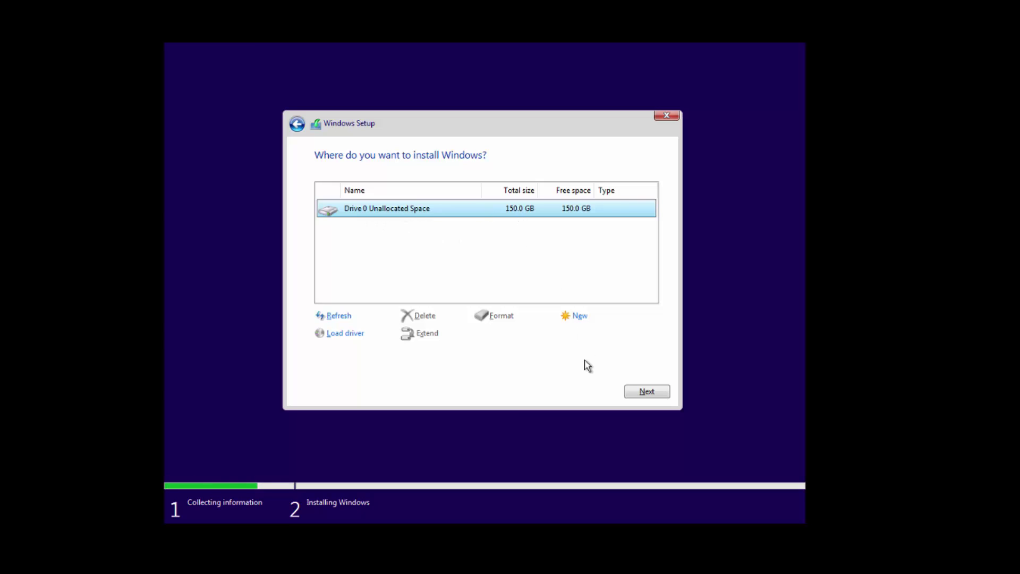
pyautogui.click(641, 392)
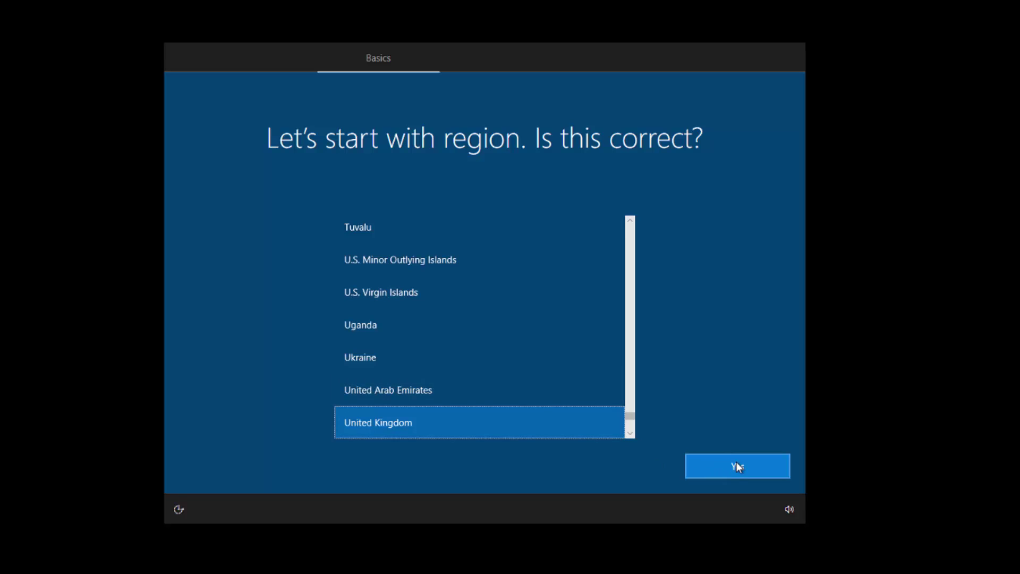
# Accept the United Kingdom region and decline adding a second keyboard layout.
pyautogui.click(737, 463)
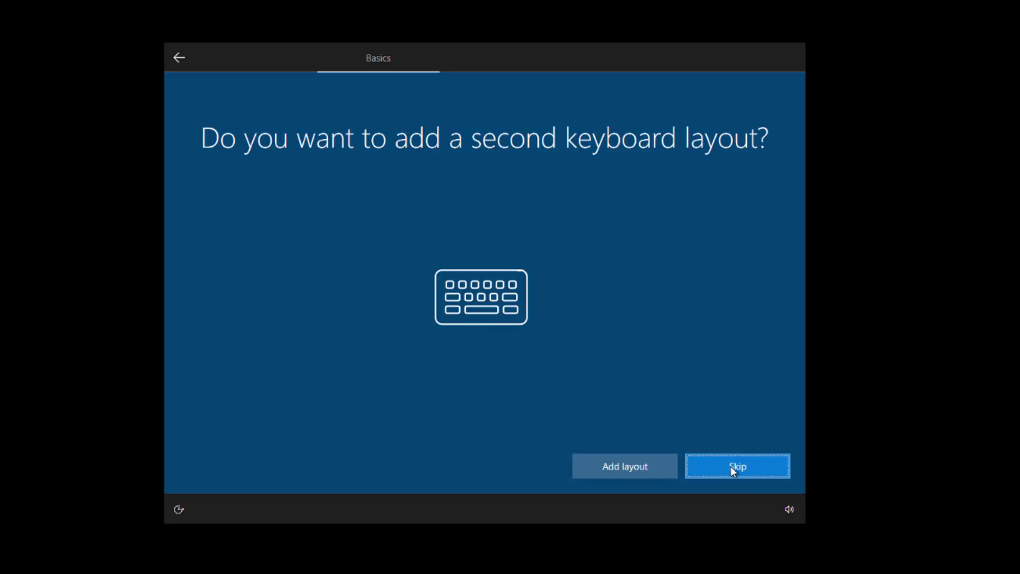
pyautogui.click(725, 466)
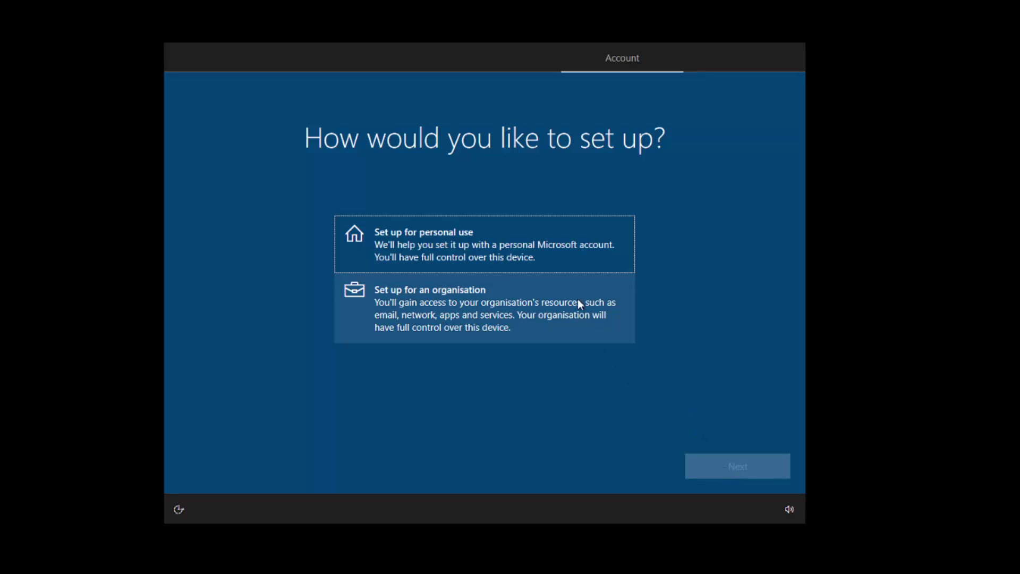
# Choose personal use and switch to an offline account with the limited experience.
pyautogui.click(553, 253)
pyautogui.click(729, 468)
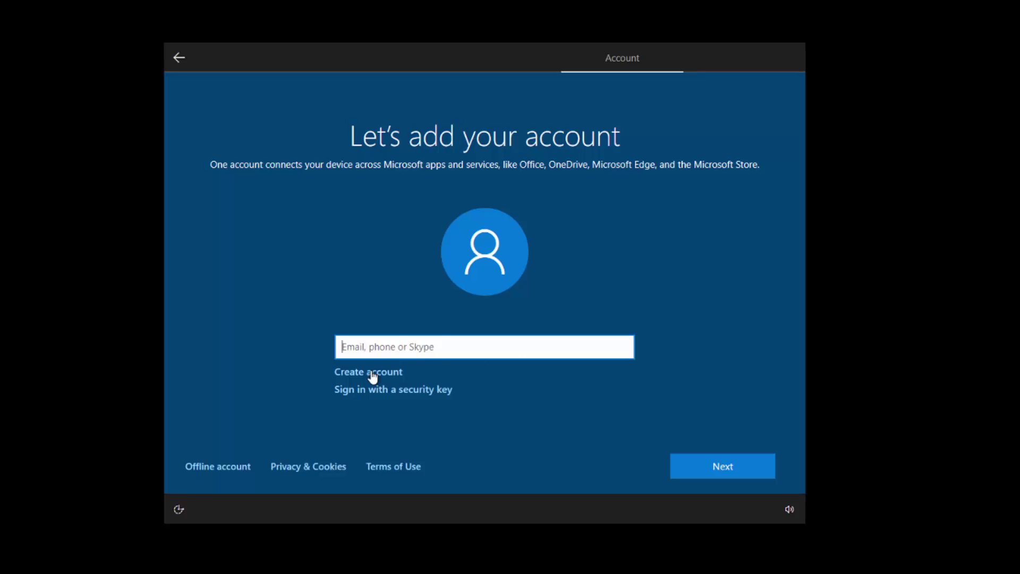
pyautogui.click(215, 466)
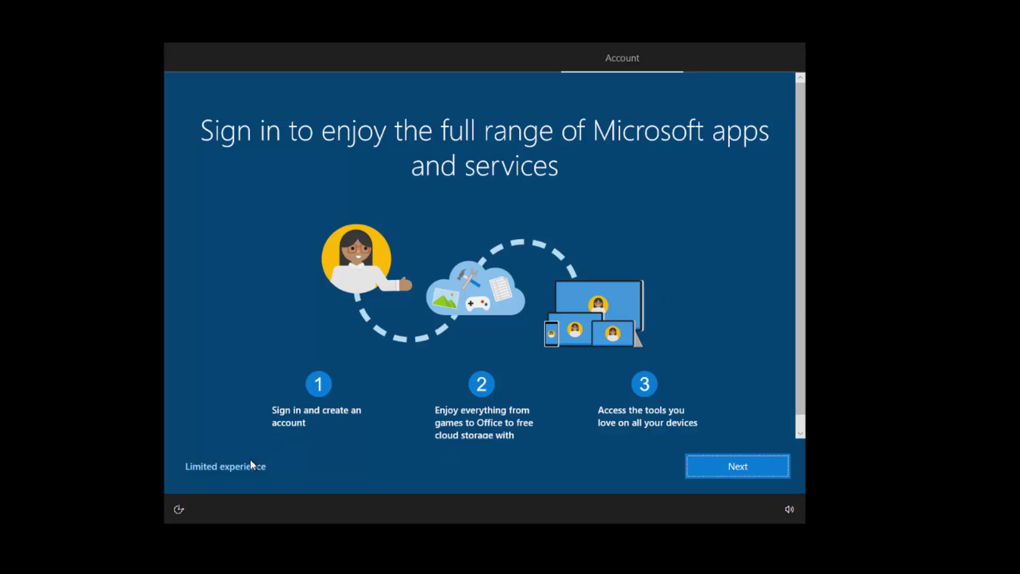
pyautogui.click(234, 468)
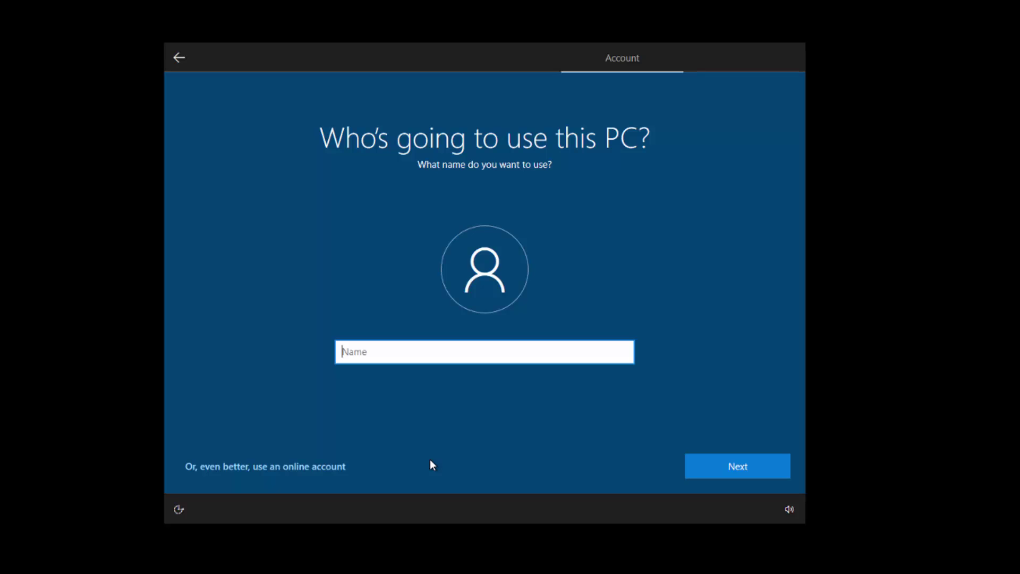
# Enter a local account user name and leave the password blank.
pyautogui.write('DIYPCRepairs')
pyautogui.click(710, 466)
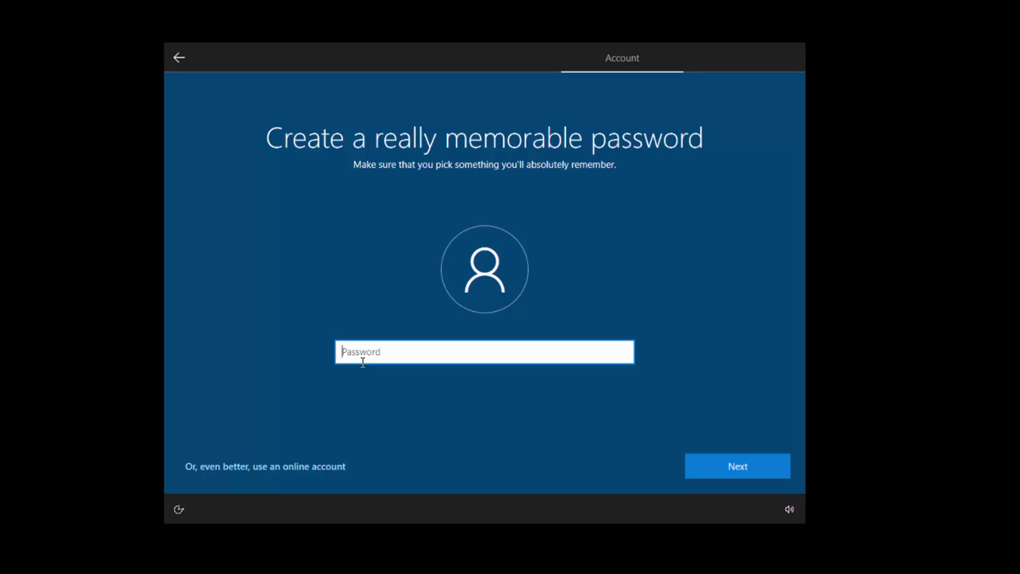
pyautogui.click(746, 464)
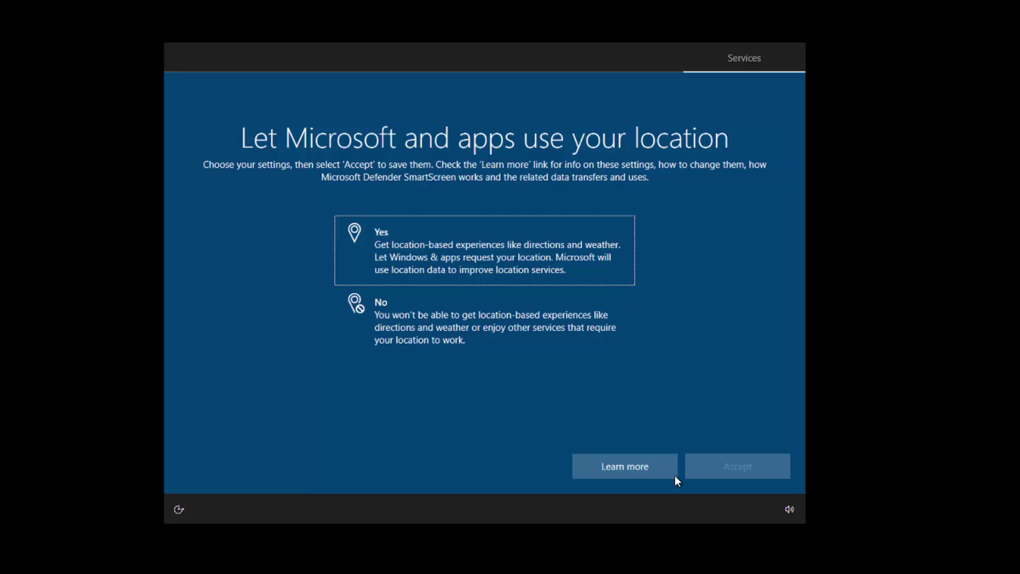
# Turn off location and Find my device, and send only required diagnostic data.
pyautogui.click(435, 319)
pyautogui.click(729, 467)
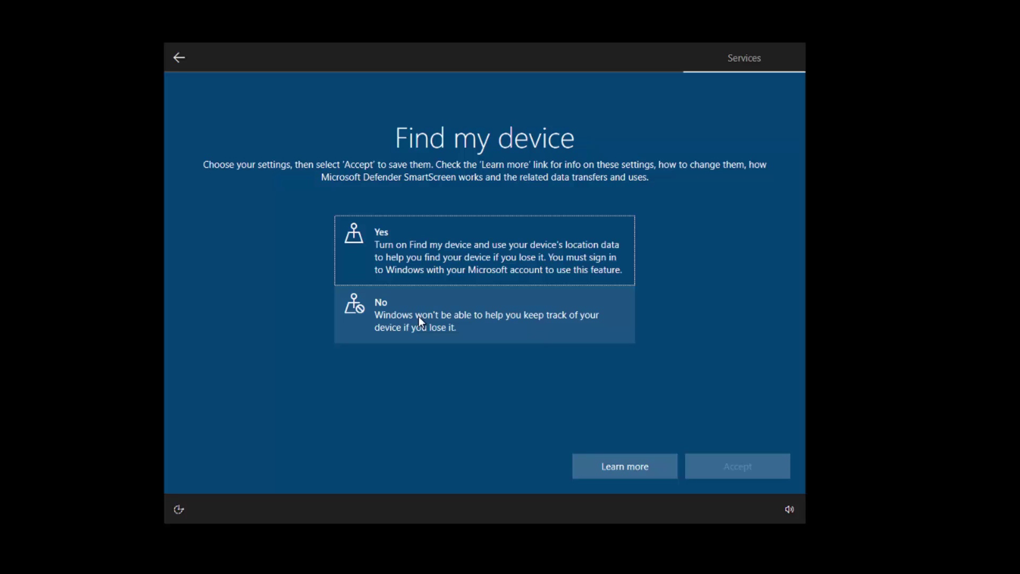
pyautogui.click(468, 320)
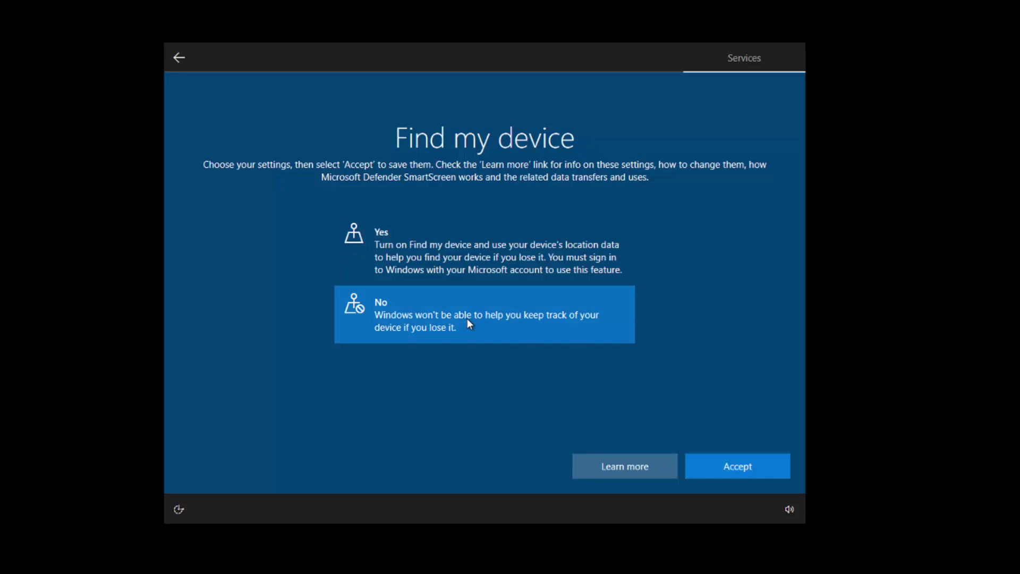
pyautogui.click(746, 466)
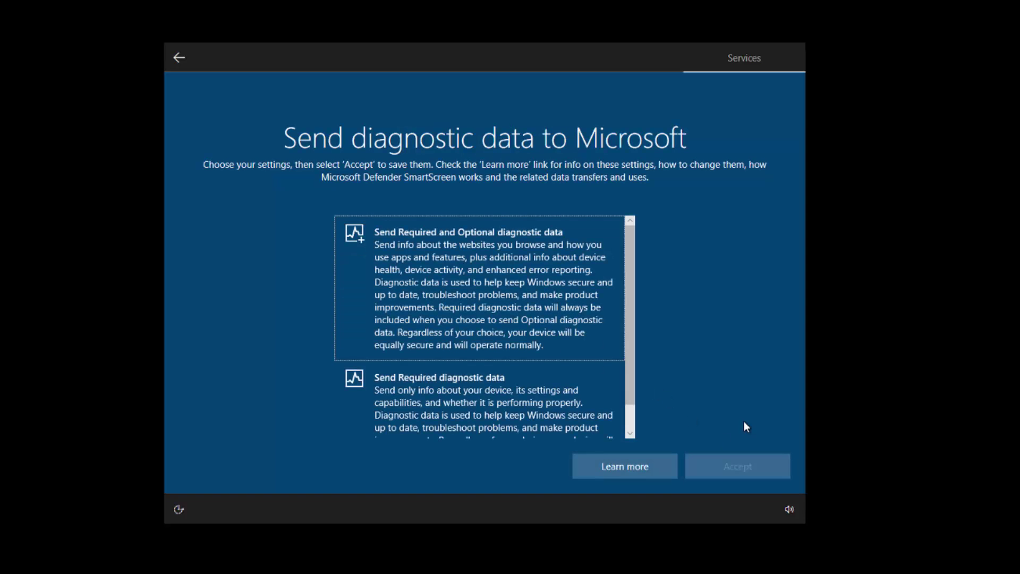
pyautogui.scroll(-1, 631, 262)
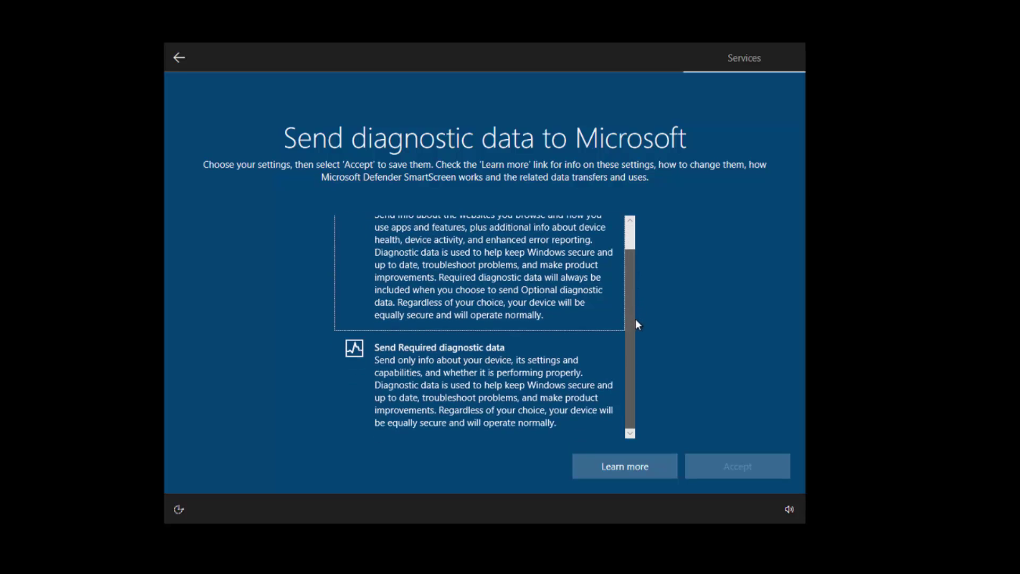
pyautogui.click(473, 368)
pyautogui.click(726, 461)
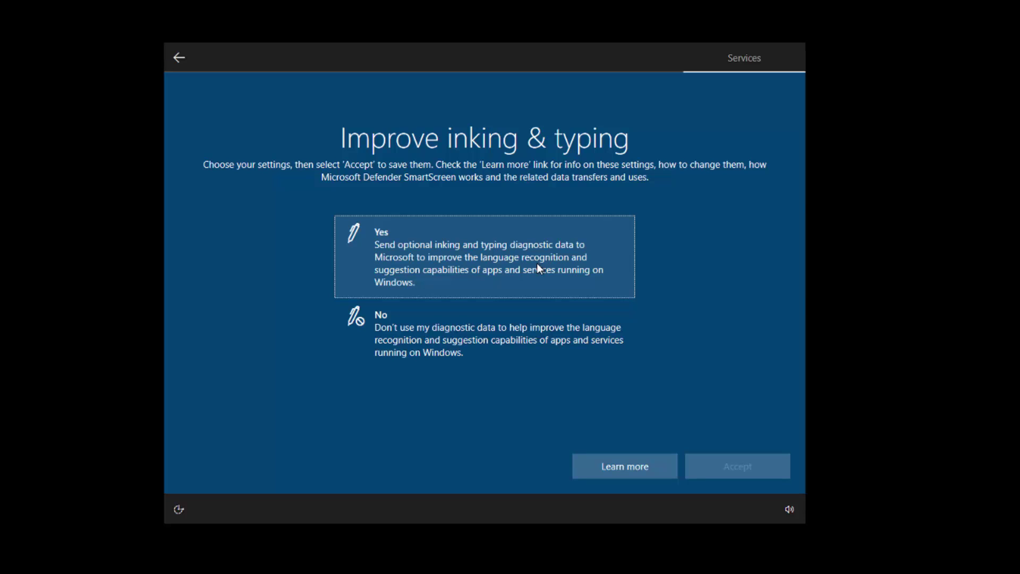
# Answer No to inking and typing, tailored experiences, and the advertising ID.
pyautogui.click(514, 338)
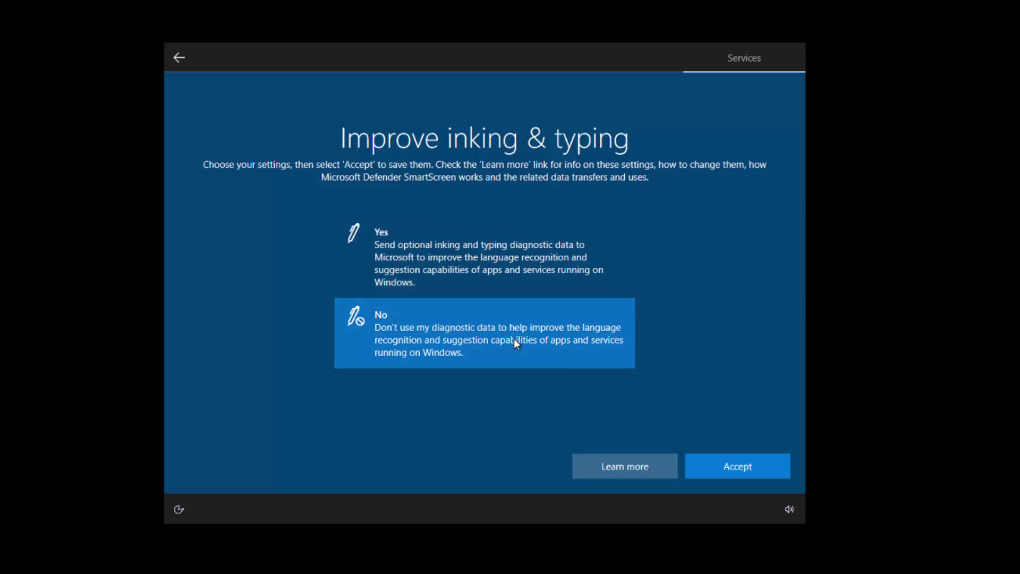
pyautogui.click(728, 462)
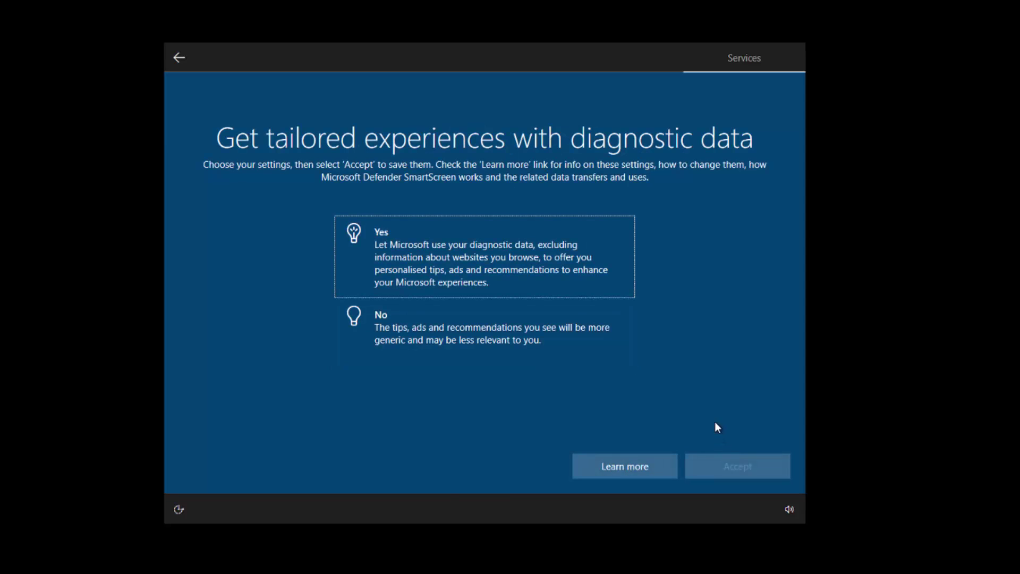
pyautogui.click(476, 329)
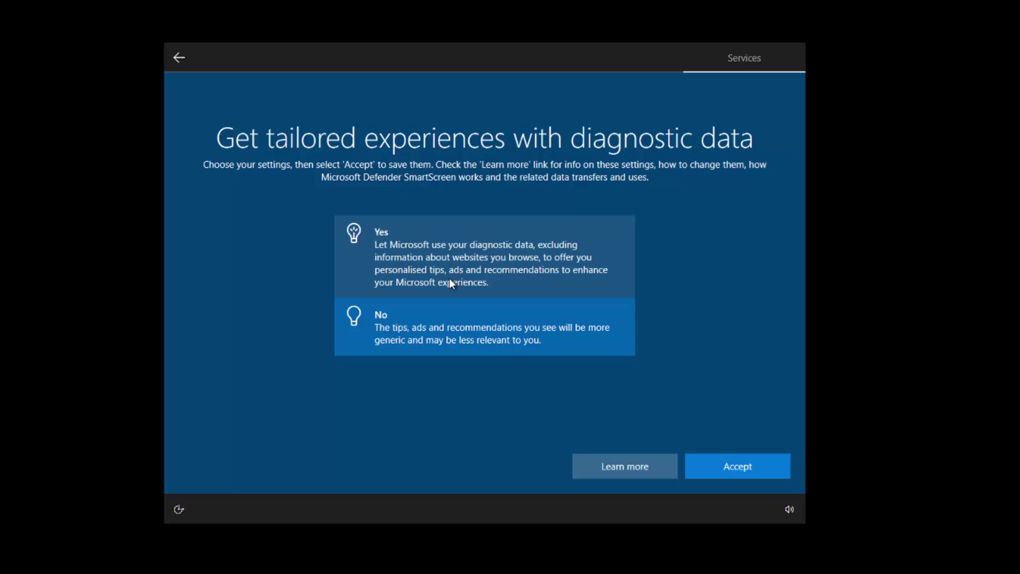
pyautogui.click(728, 466)
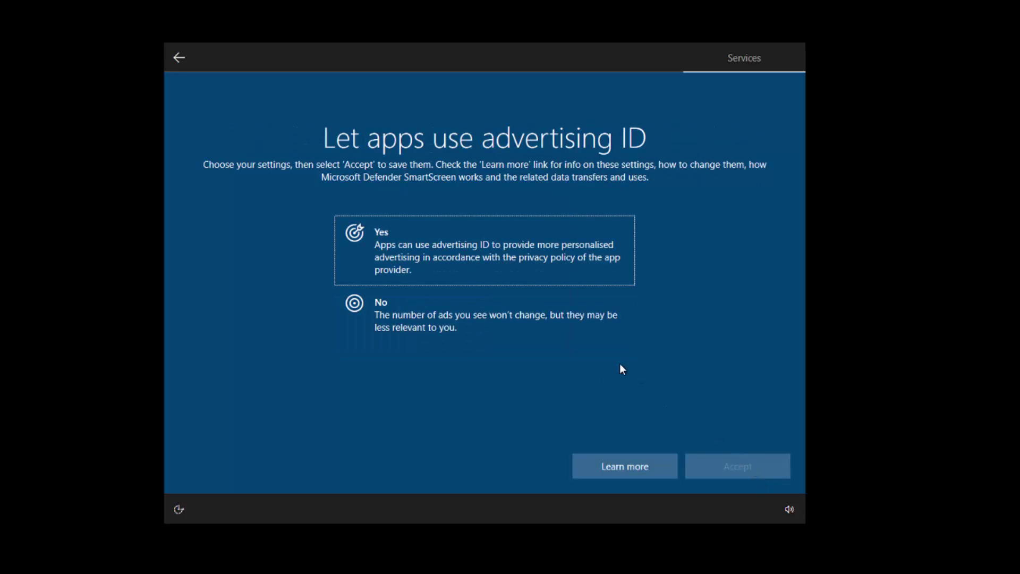
pyautogui.click(473, 311)
pyautogui.click(719, 457)
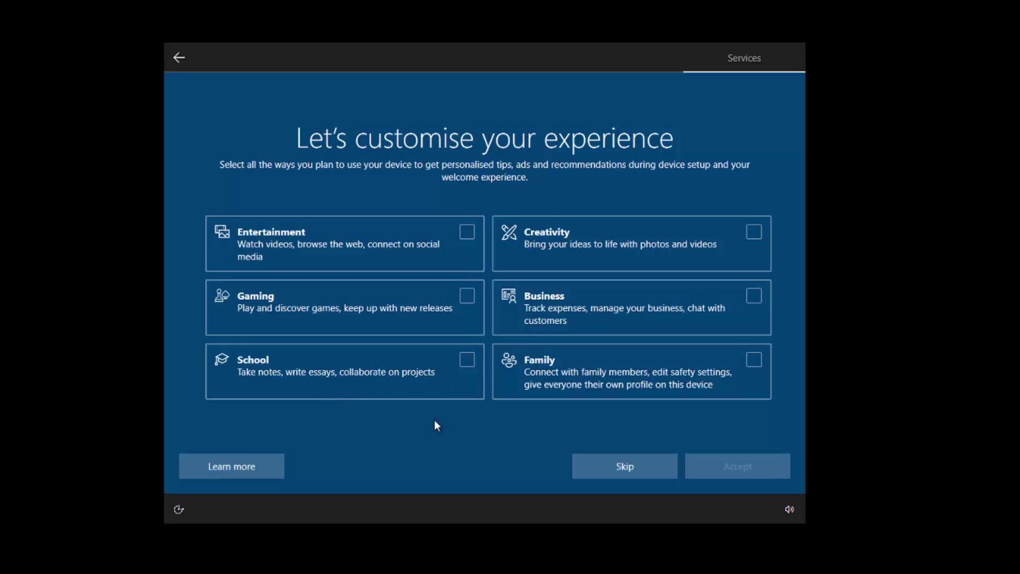
# Skip the customise-experience page and choose Not now for Cortana.
pyautogui.click(630, 467)
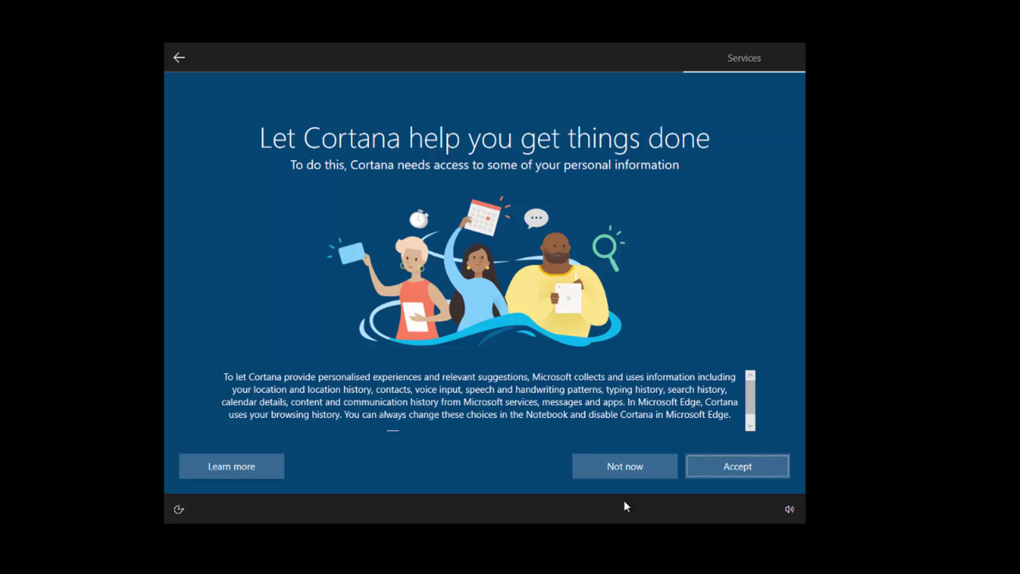
pyautogui.click(613, 467)
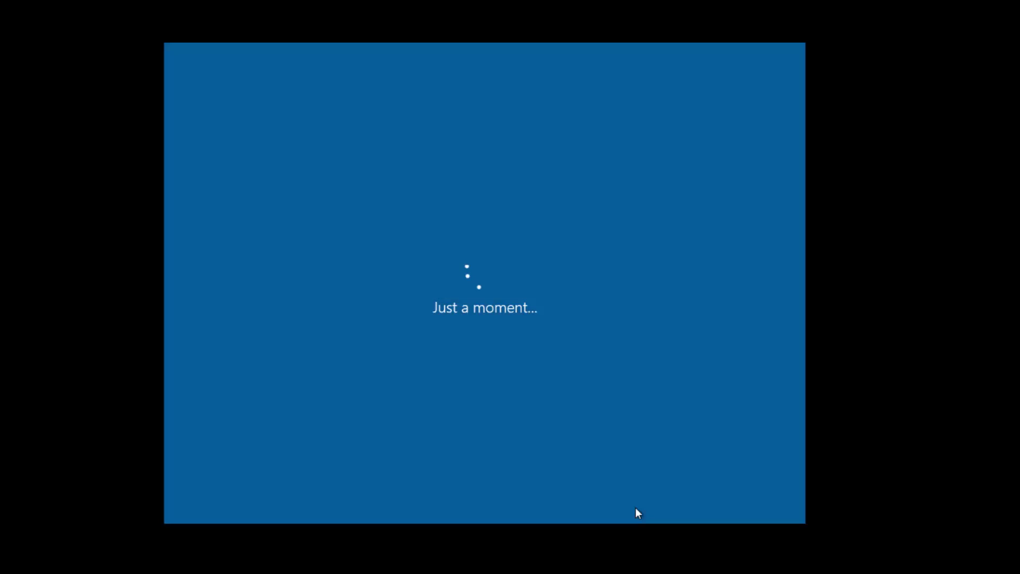